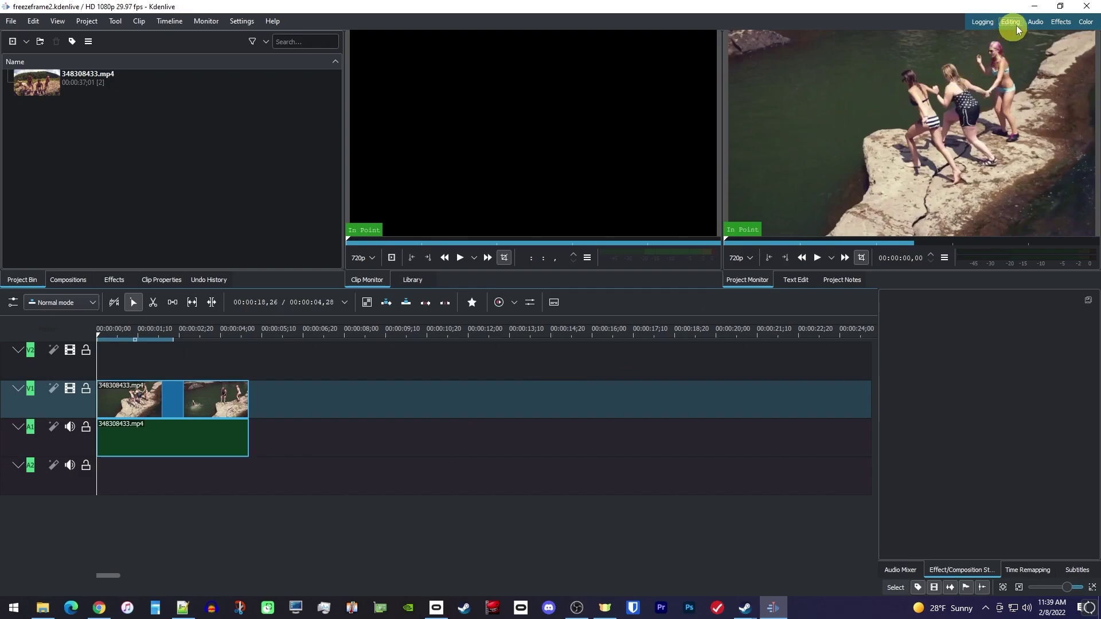
# Play the jump clip briefly, then scrub the playhead back to the leap frame at 00:00:02,16
pyautogui.press('space')
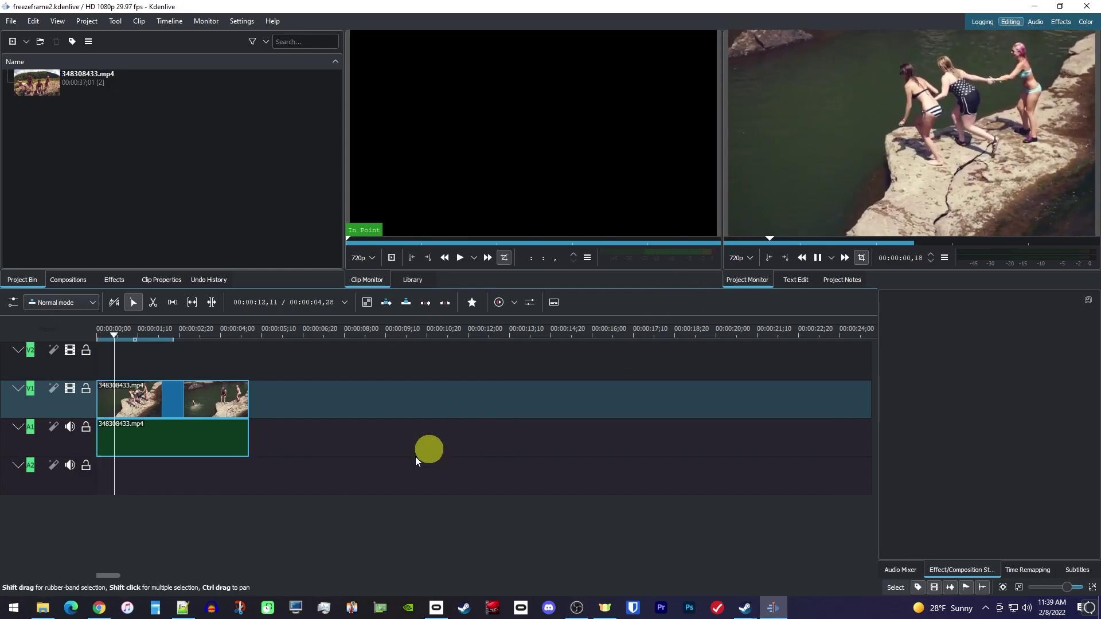
pyautogui.press('space')
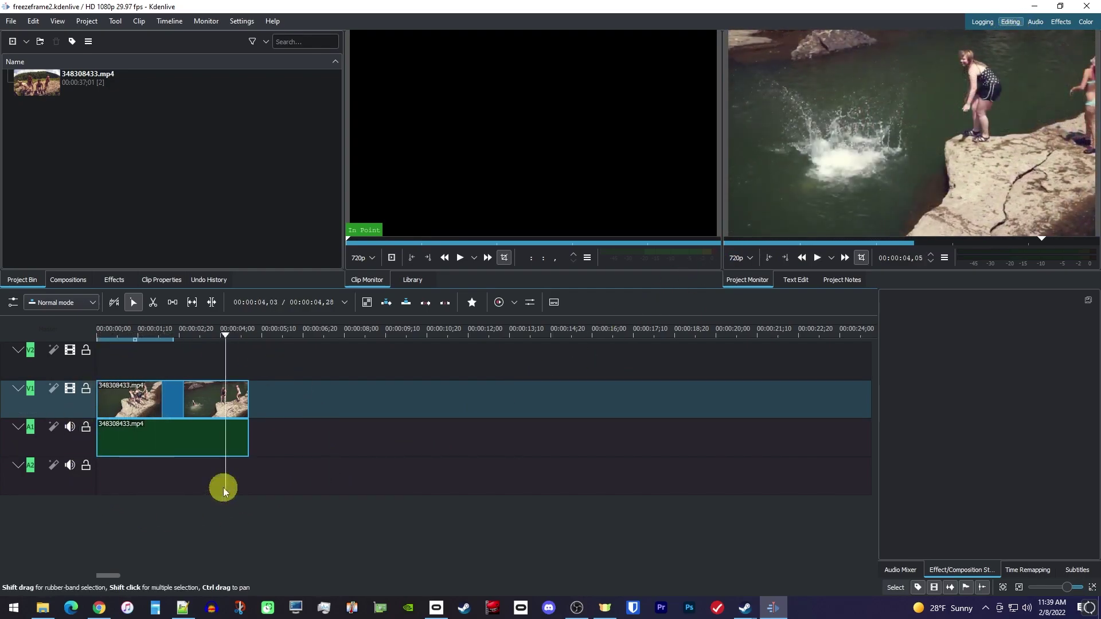
pyautogui.click(225, 336)
pyautogui.moveTo(227, 337); pyautogui.dragTo(175, 338)
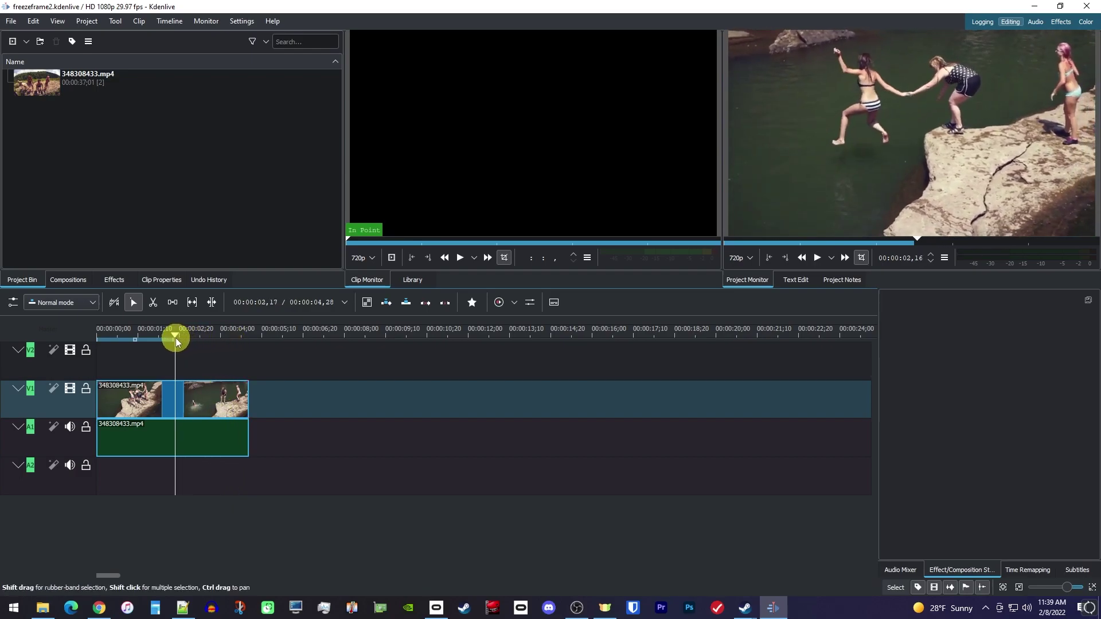
# Extract the leap frame from the Project Monitor into the project bin as jump.png
pyautogui.rightClick(856, 179)
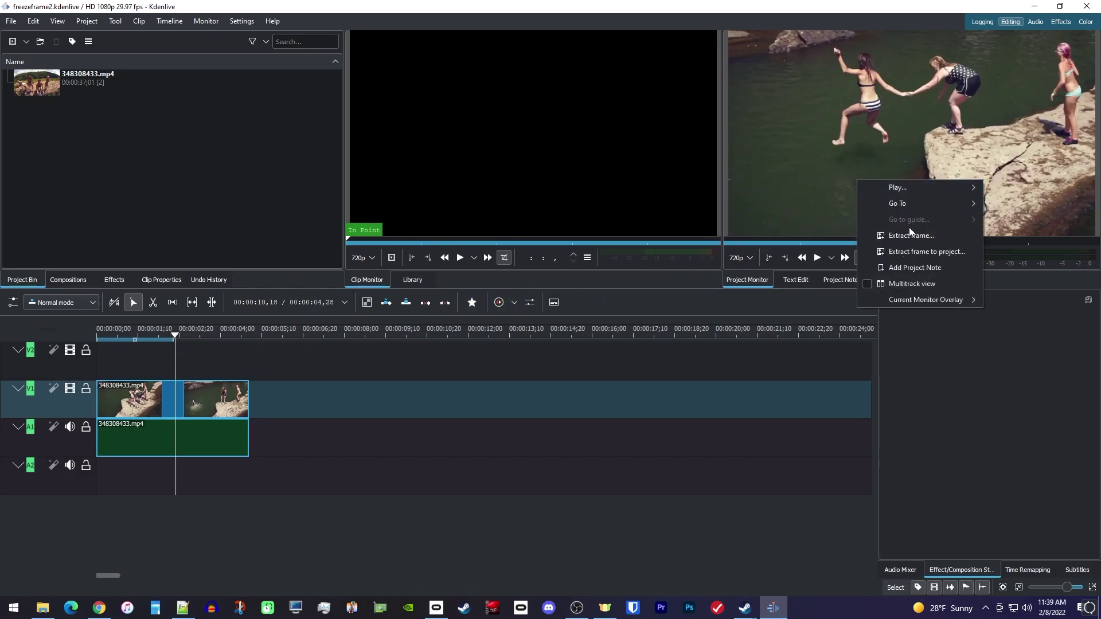
pyautogui.click(928, 251)
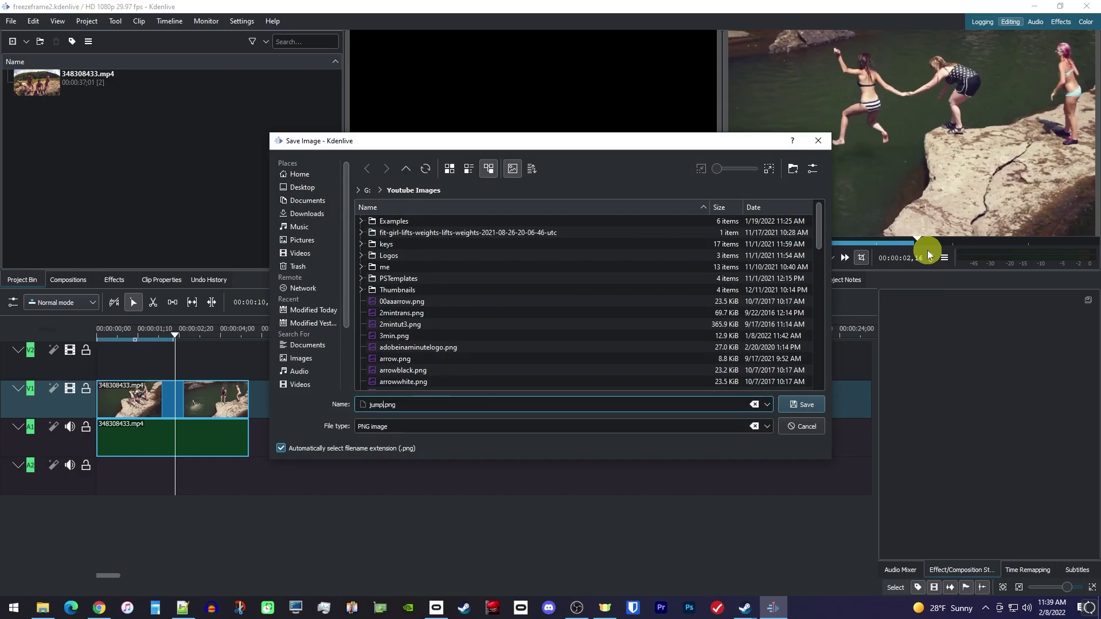
pyautogui.click(807, 405)
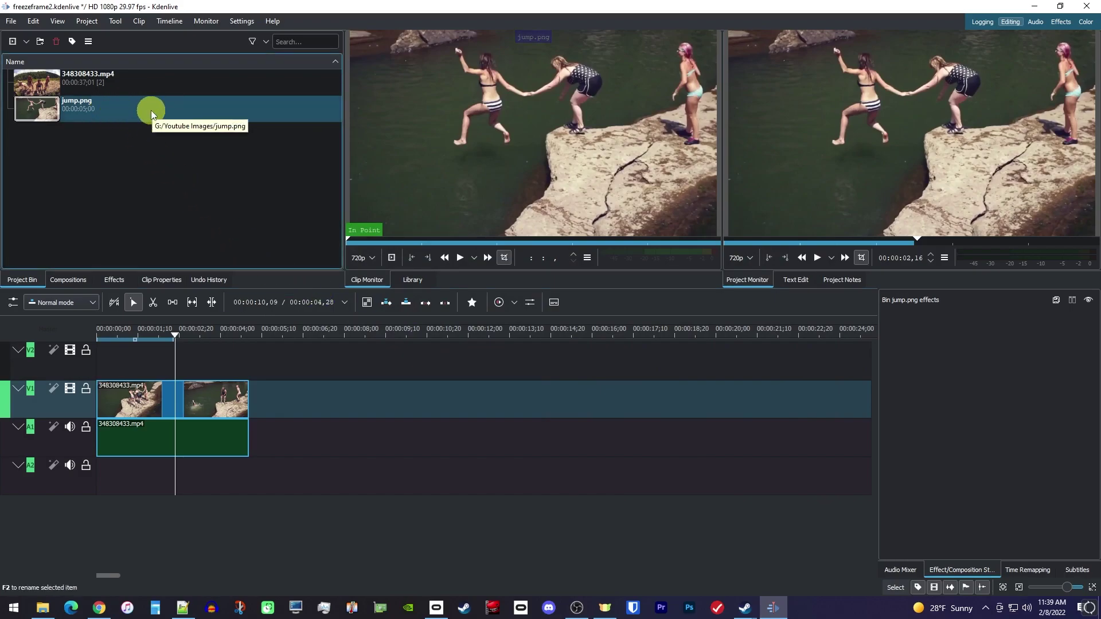
# Razor-cut the clip at the leap frame and drag its second half right to open a gap
pyautogui.click(151, 303)
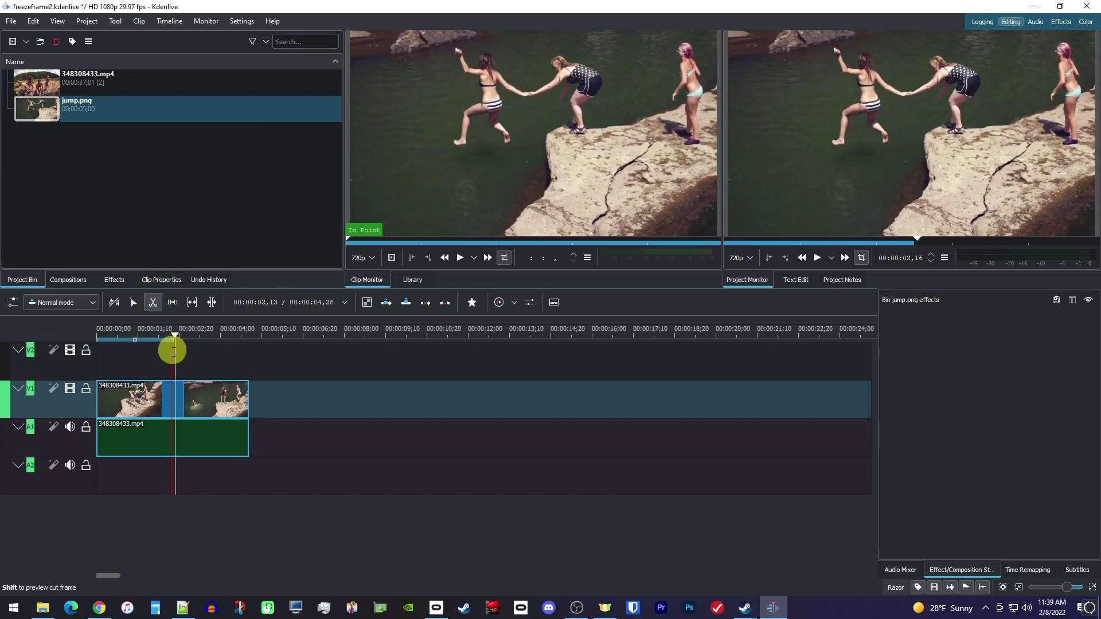
pyautogui.click(175, 389)
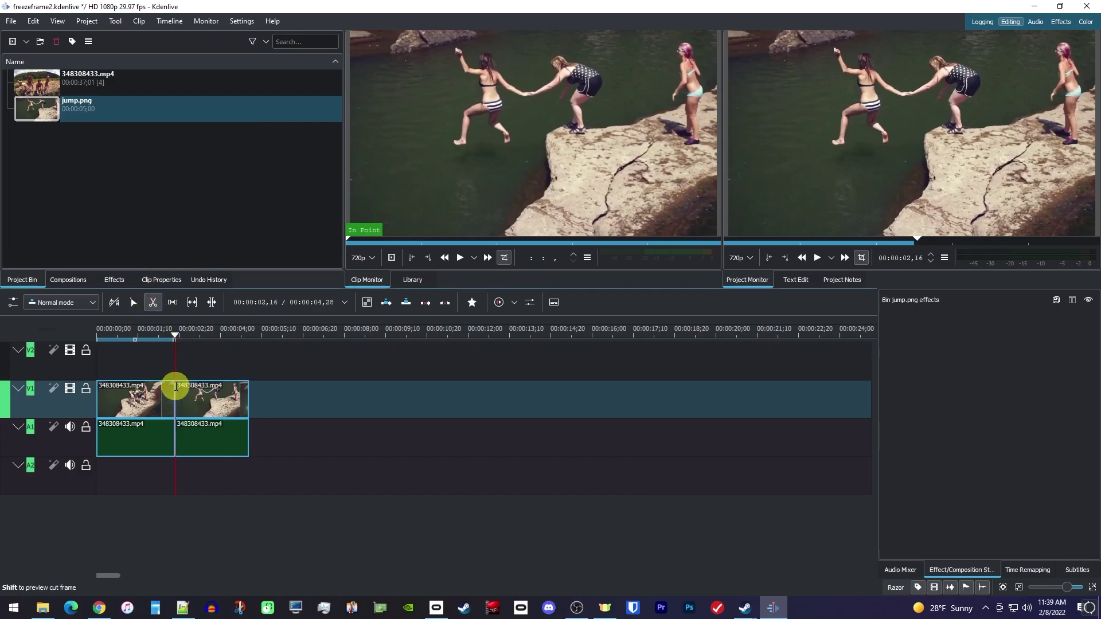
pyautogui.click(134, 302)
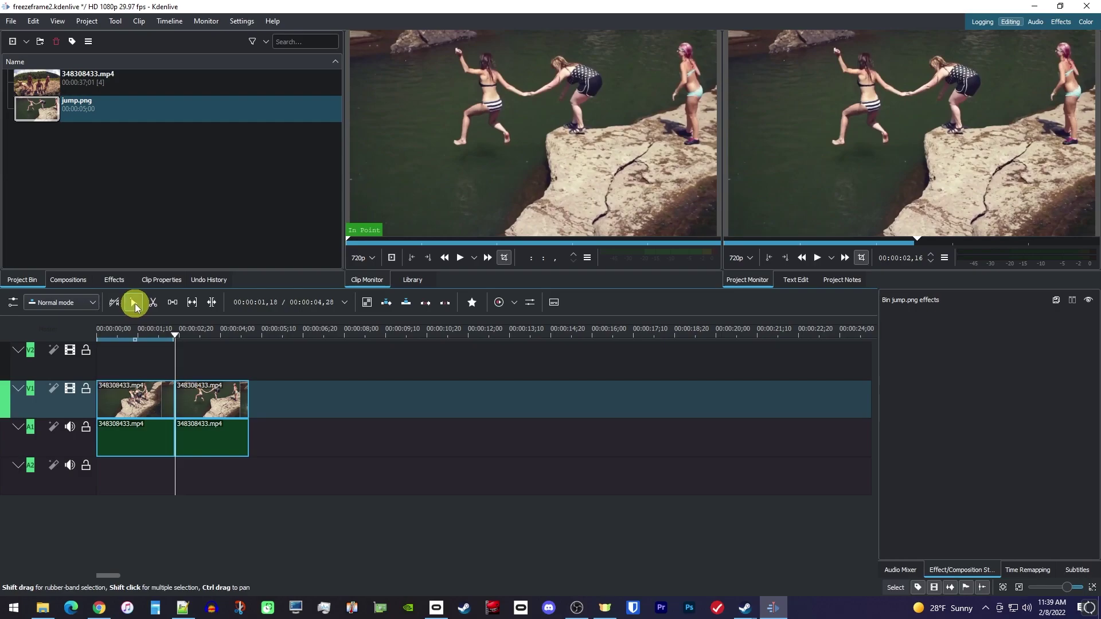
pyautogui.moveTo(211, 396); pyautogui.dragTo(582, 392)
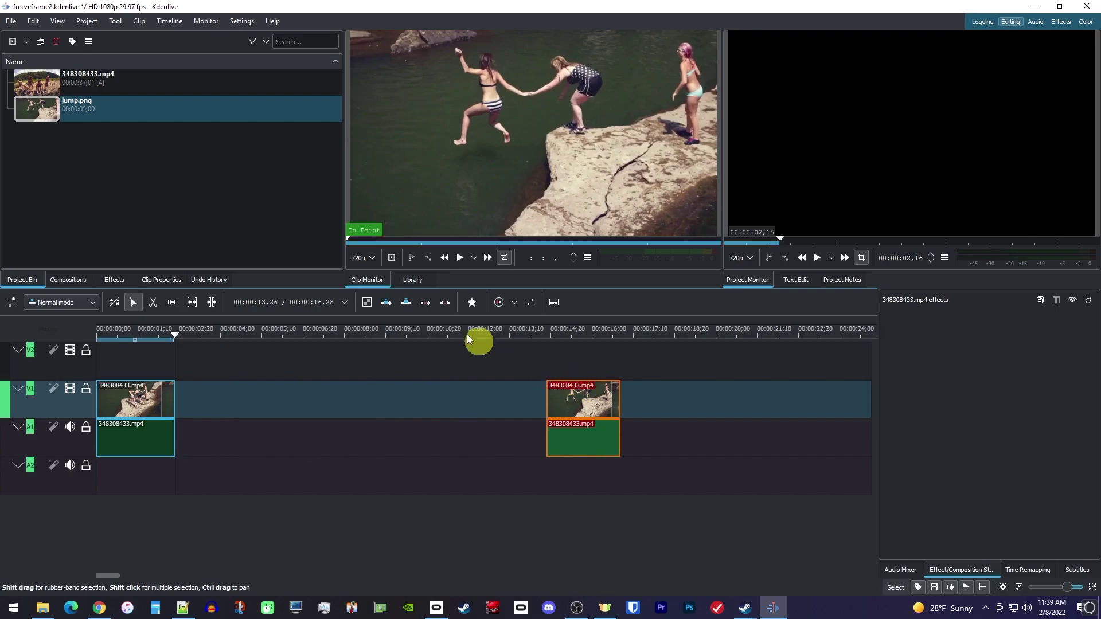
# Drop jump.png onto V1 after the first clip and pull the second half back behind it
pyautogui.moveTo(164, 111)
pyautogui.mouseDown()
pyautogui.moveTo(192, 405)
pyautogui.moveTo(175, 406)
pyautogui.mouseUp()
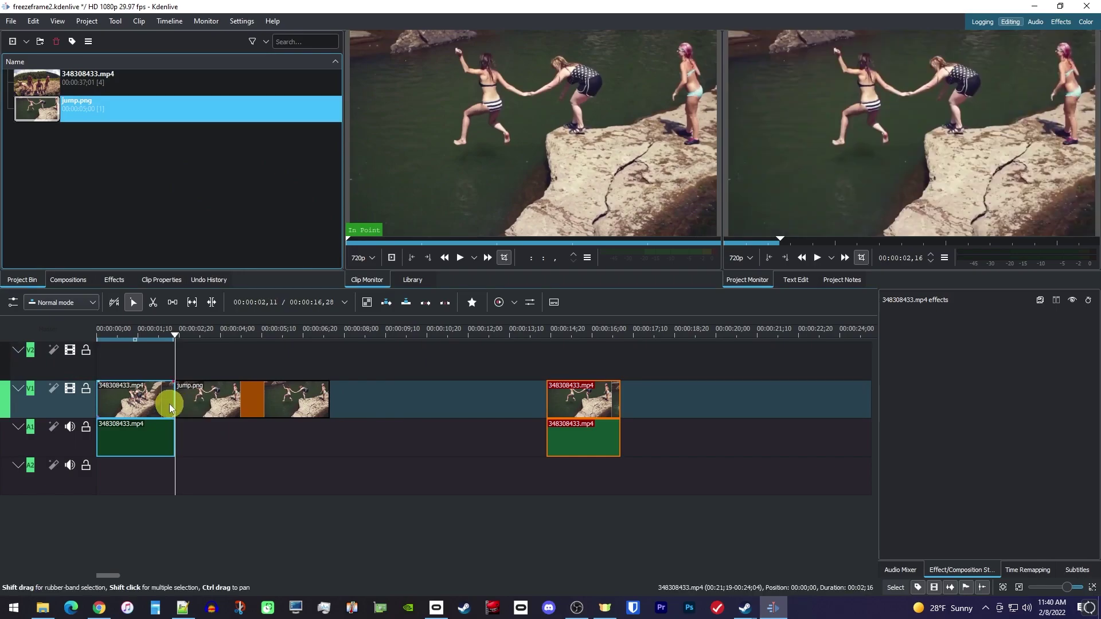
pyautogui.moveTo(583, 401); pyautogui.dragTo(382, 407)
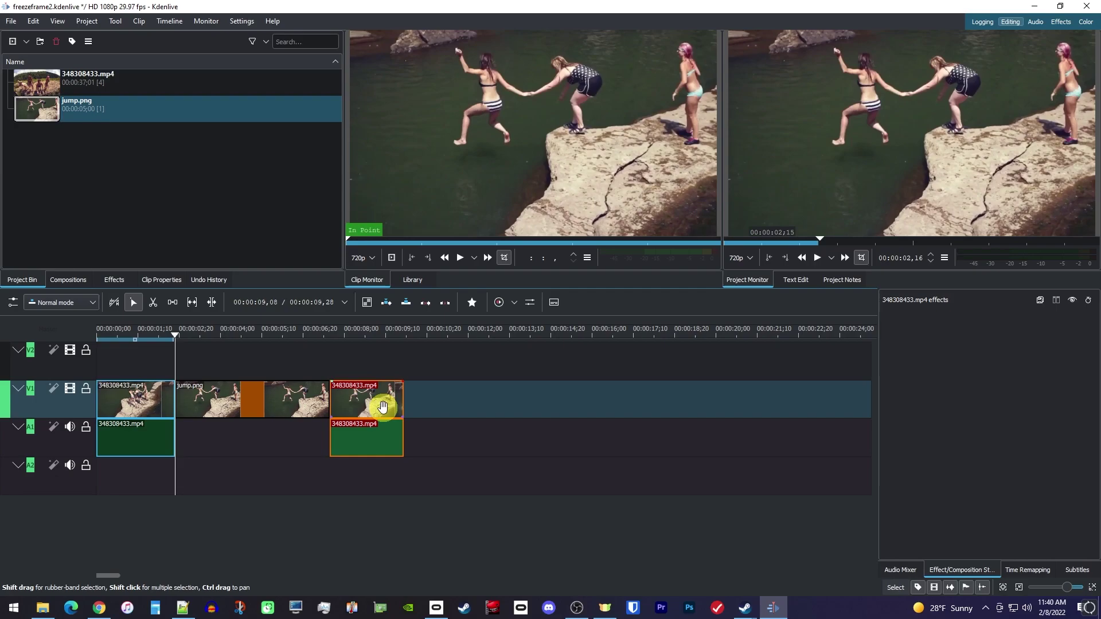
pyautogui.click(131, 332)
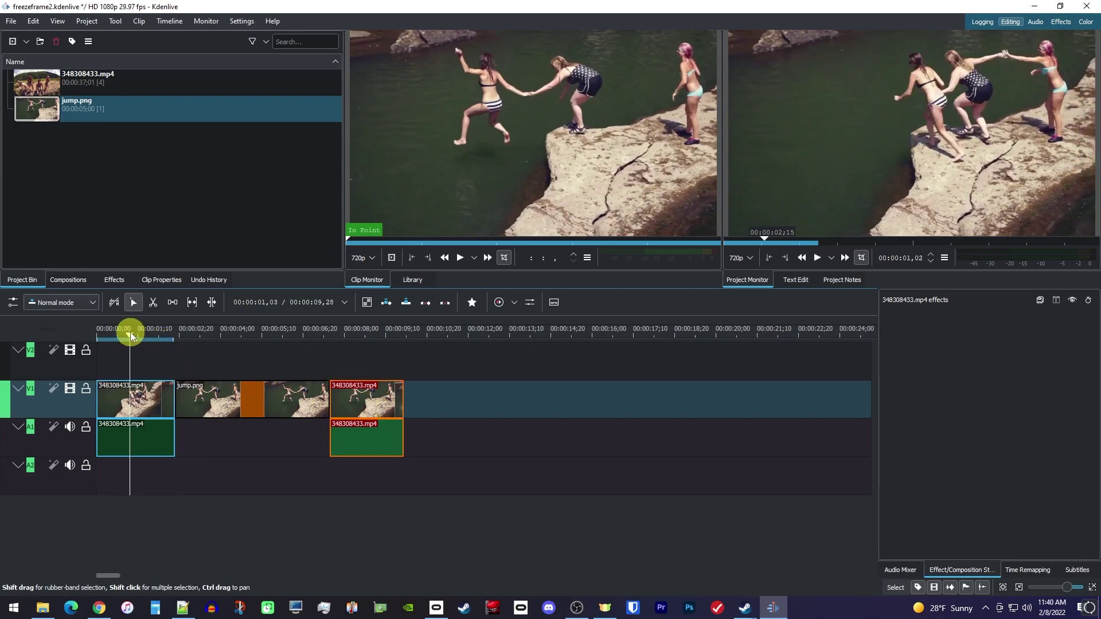
pyautogui.press('space')
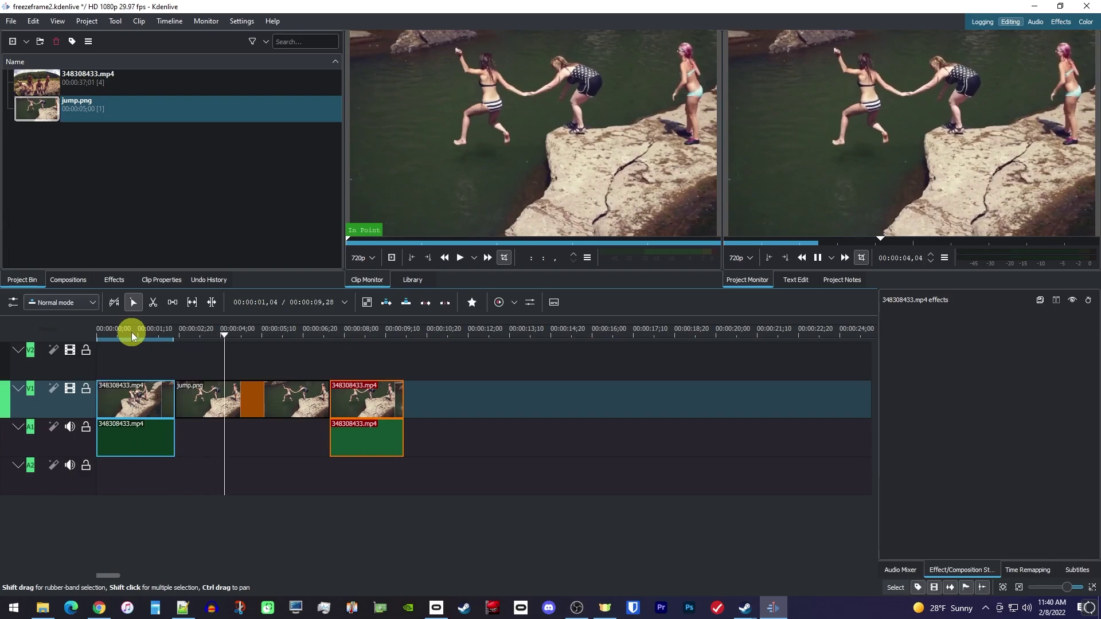
pyautogui.press('space')
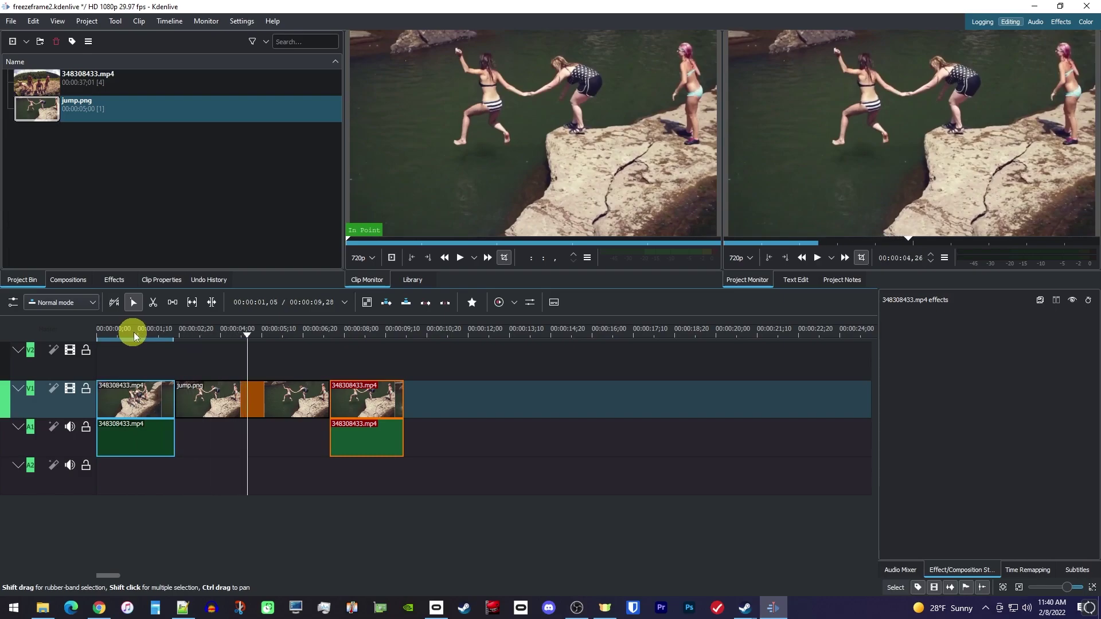
# Trim jump.png to a brief hold, butt the second clip against it, and replay from the start
pyautogui.moveTo(330, 396); pyautogui.dragTo(209, 395)
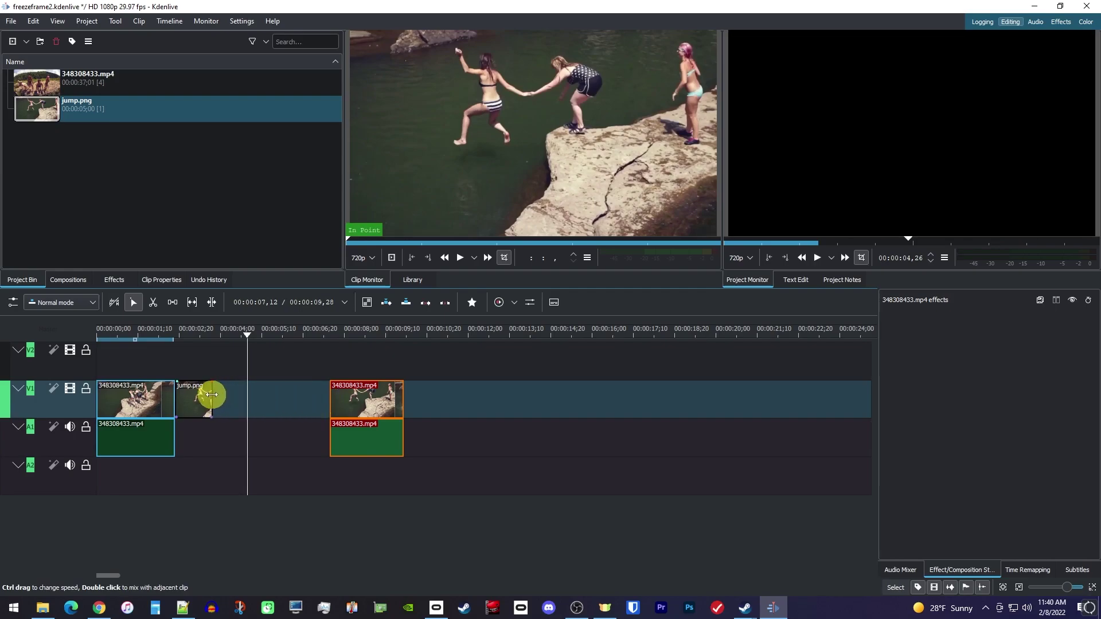
pyautogui.moveTo(362, 395); pyautogui.dragTo(245, 395)
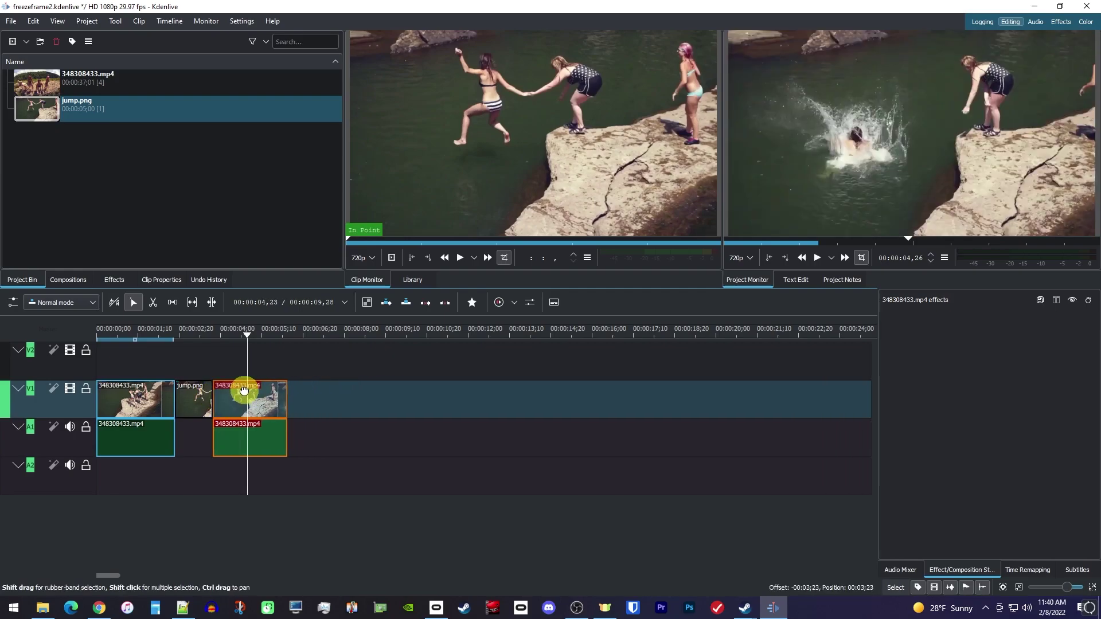
pyautogui.click(125, 333)
pyautogui.press('space')
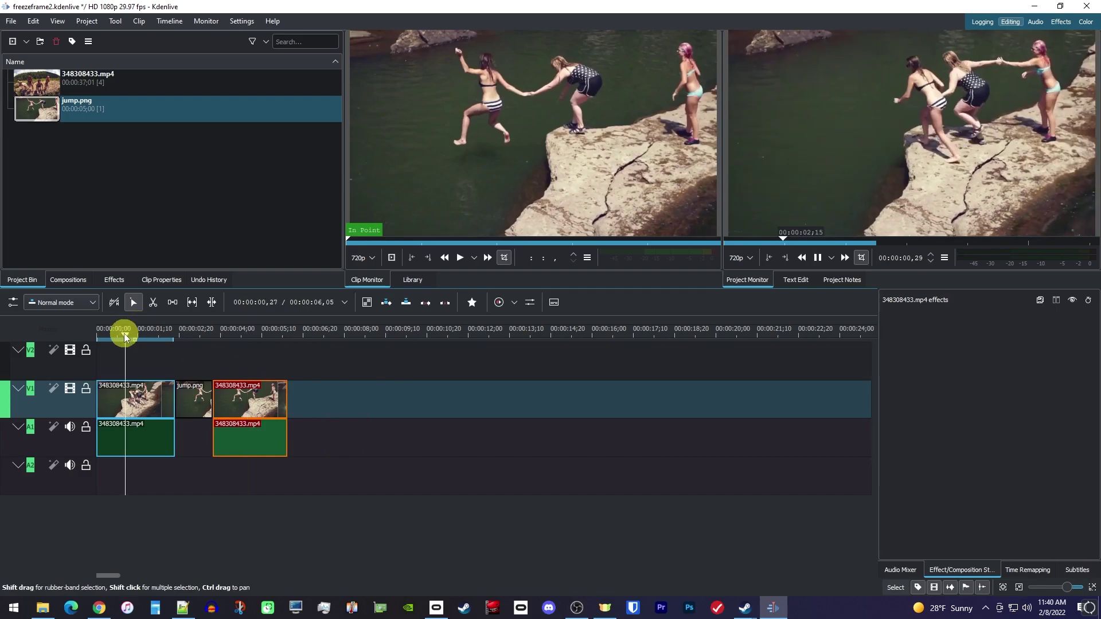